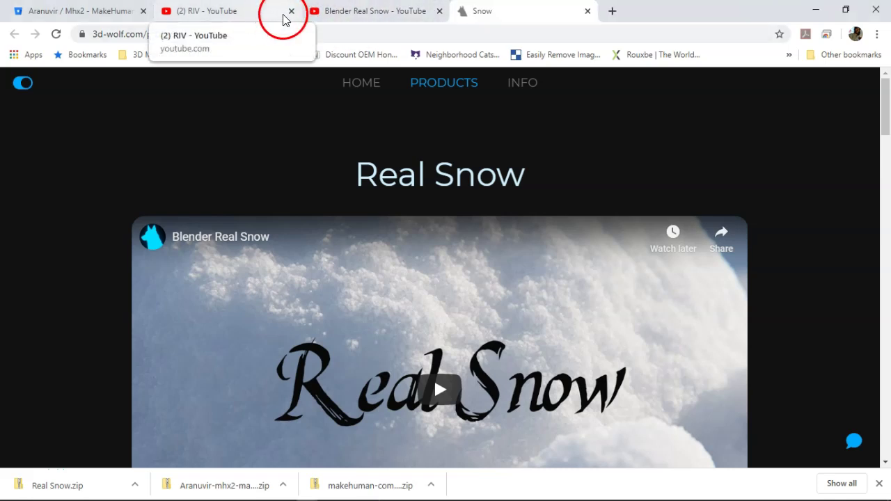
# - Close the RIV video page and review the Real Snow page's video, description, download section and add-on settings
pyautogui.click(291, 12)
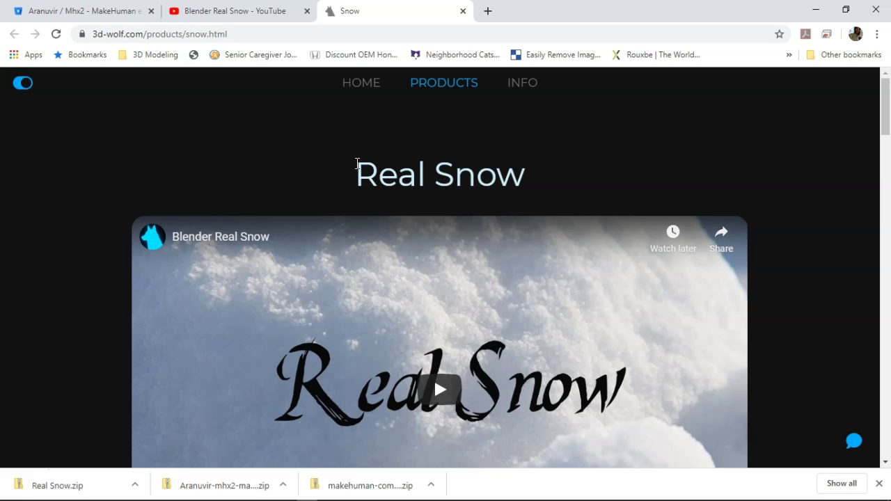
pyautogui.scroll(-2, 334, 255)
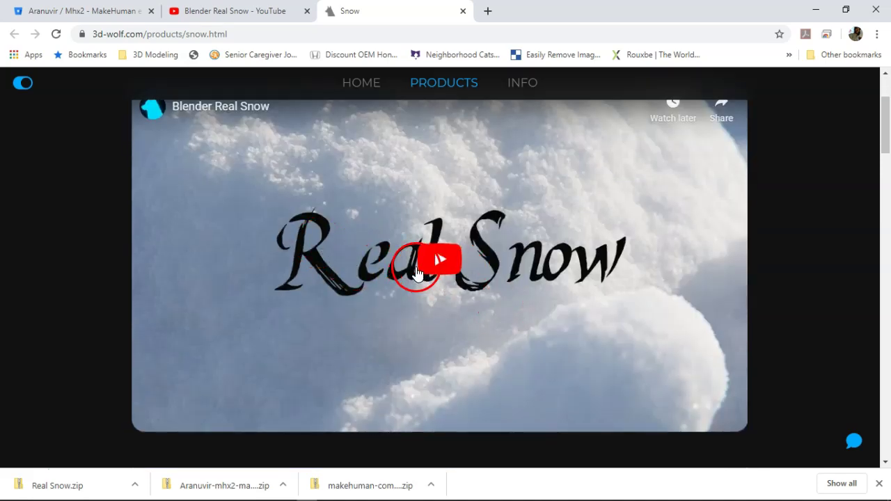
pyautogui.scroll(2, 71, 292)
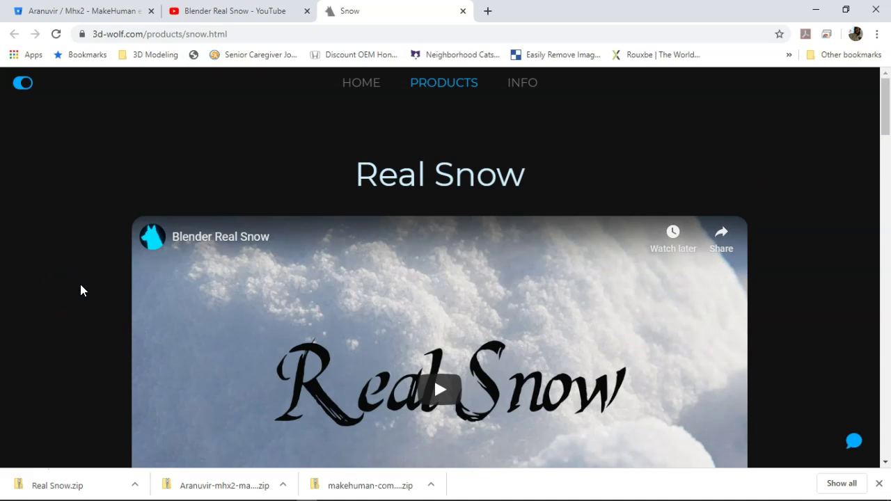
pyautogui.scroll(-4, 94, 280)
pyautogui.scroll(-1, 95, 280)
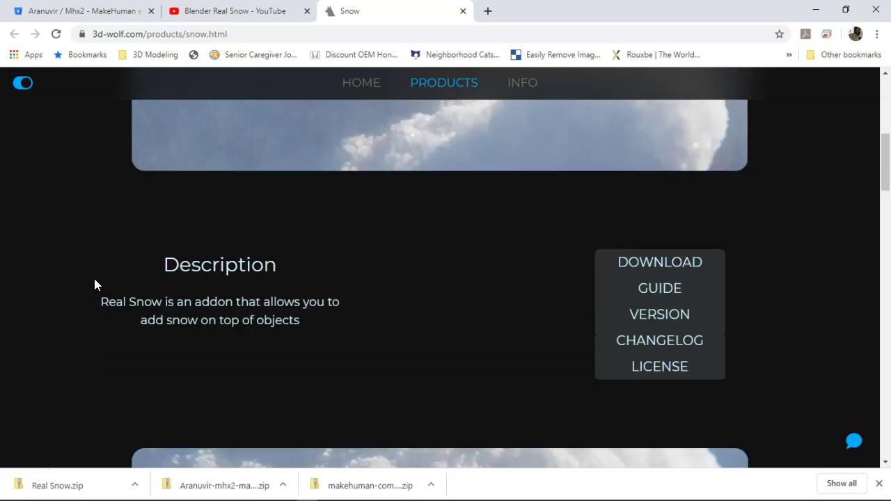
pyautogui.click(668, 269)
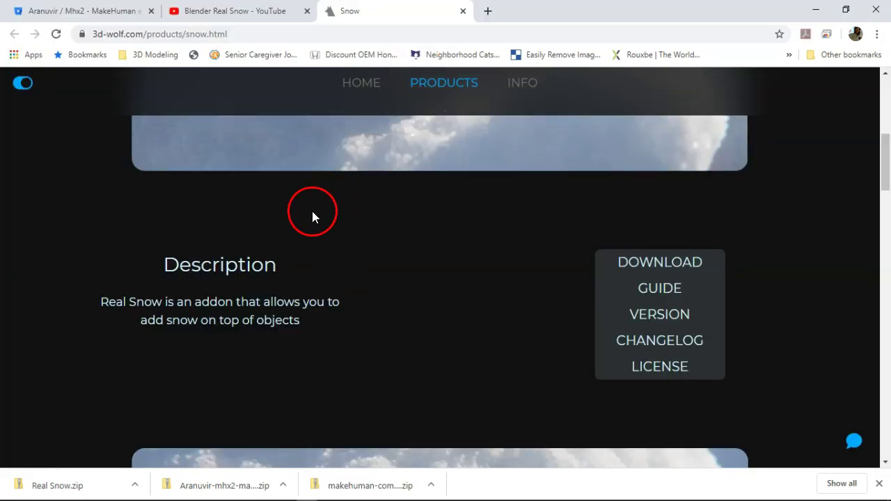
pyautogui.scroll(-5, 312, 215)
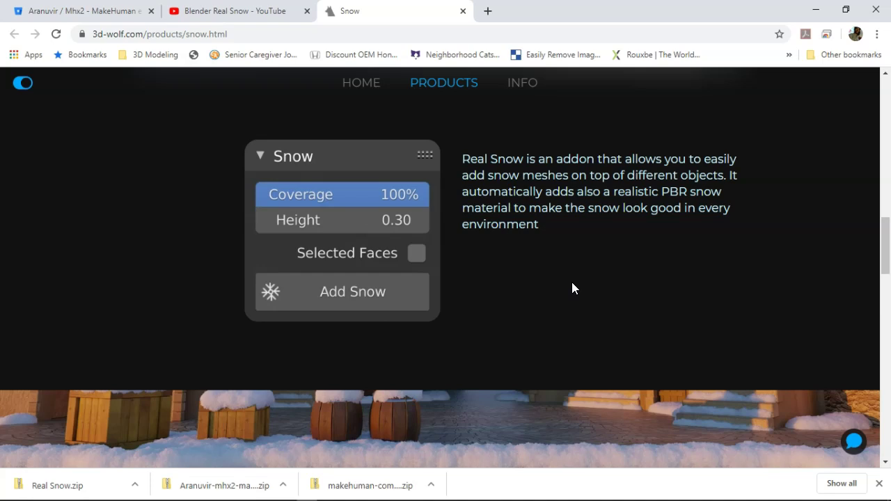
pyautogui.scroll(5, 401, 129)
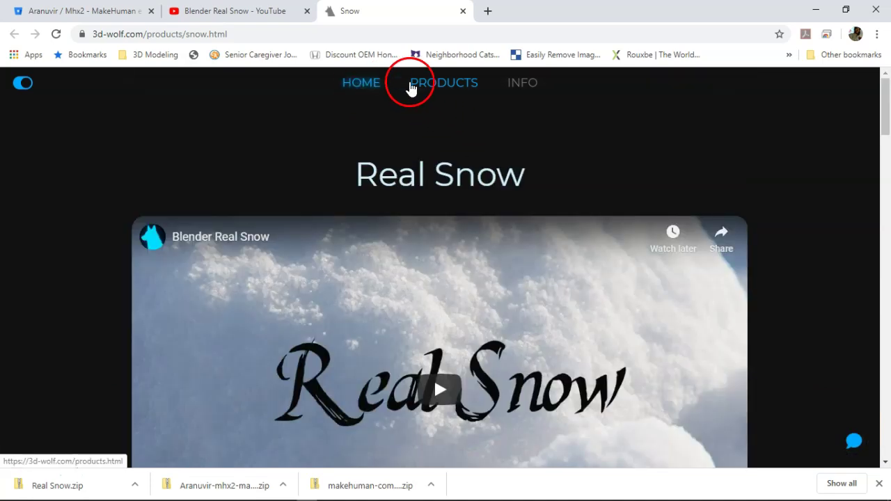
# - Look over the site's other product categories and return to the download section of the Real Snow page
pyautogui.moveTo(470, 87)
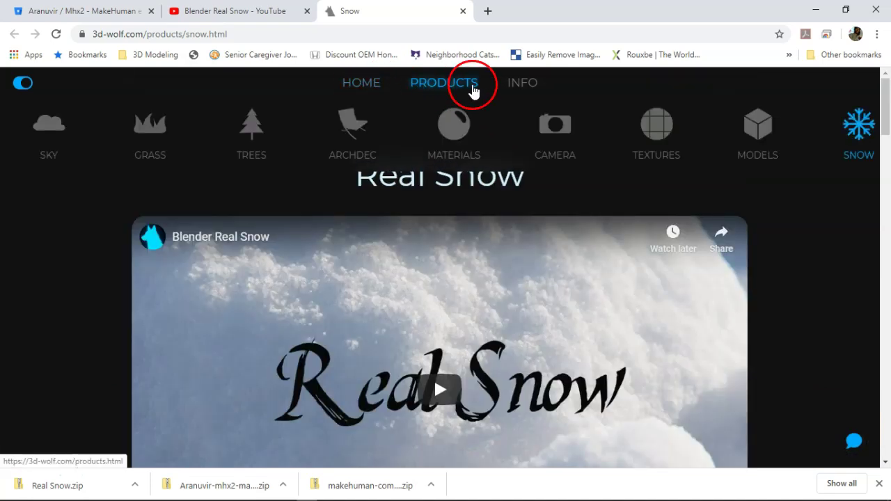
pyautogui.click(756, 132)
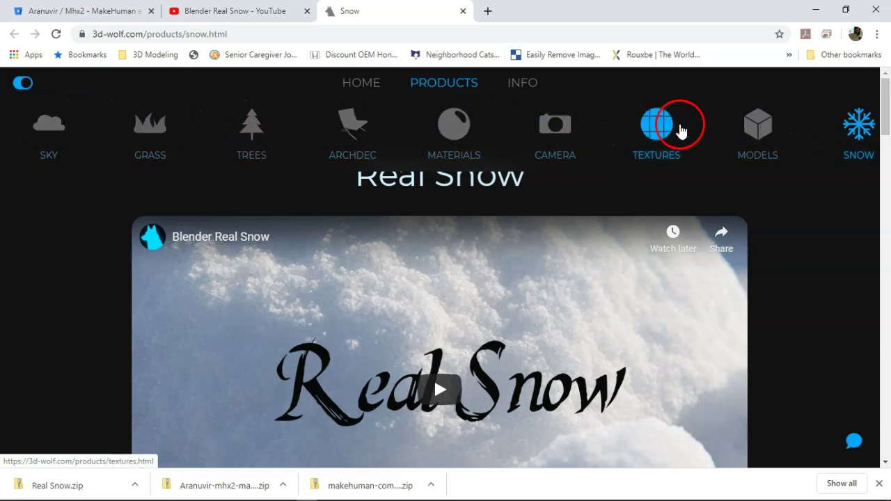
pyautogui.scroll(-3, 716, 278)
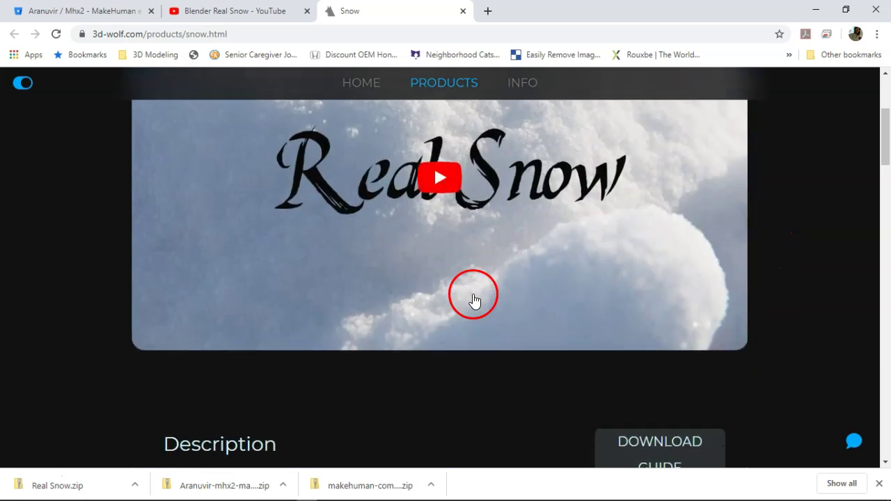
pyautogui.scroll(-1, 473, 301)
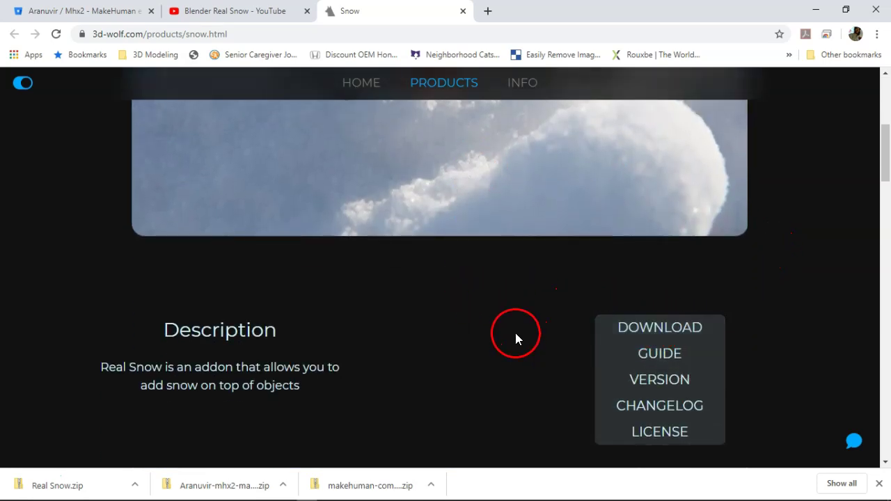
pyautogui.scroll(-2, 515, 332)
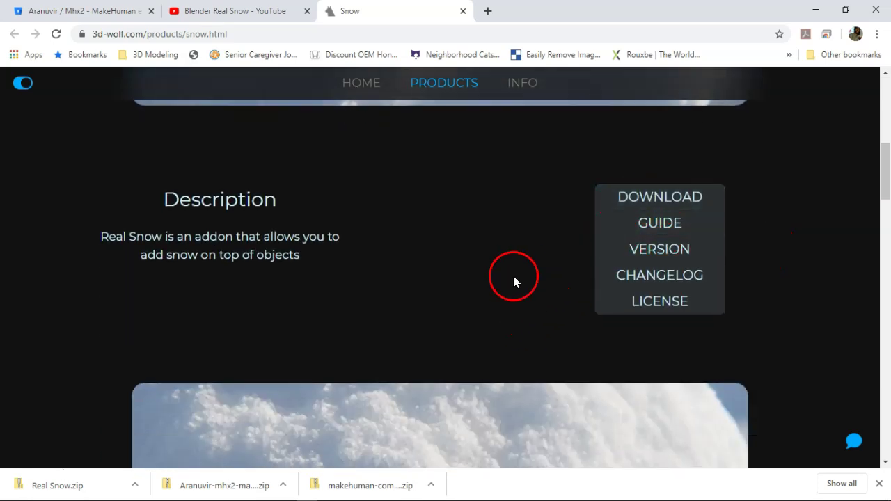
# - Open the Blender home page, blender.org, in a new browser tab
pyautogui.click(488, 11)
pyautogui.click(486, 38)
pyautogui.write('BLENDER')
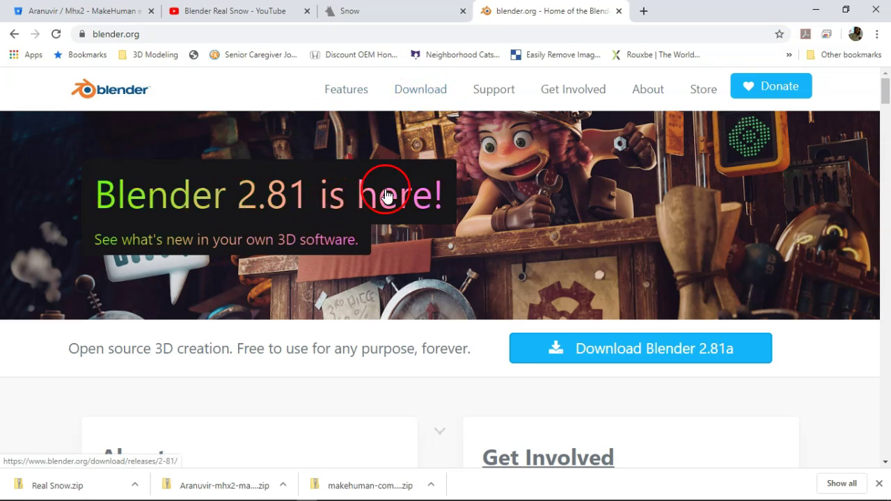
# - Minimize the browser and switch to the Blender window with the Andy.blend character file
pyautogui.click(813, 12)
pyautogui.moveTo(507, 487)
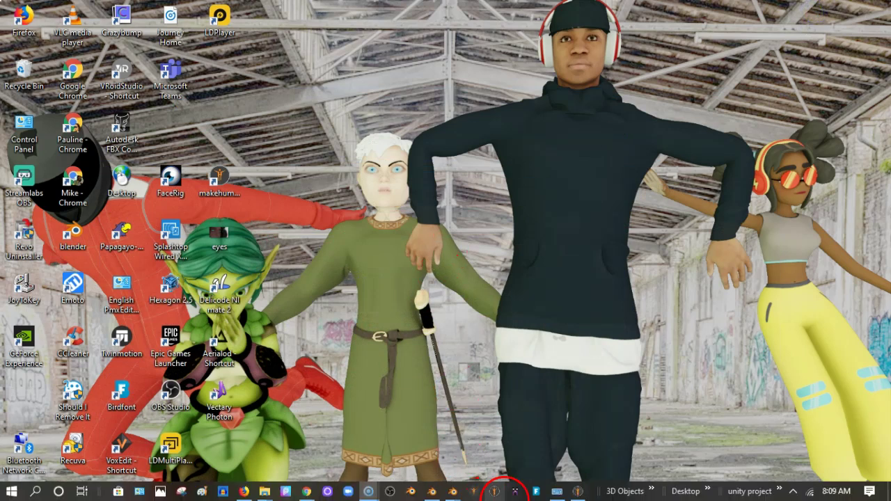
pyautogui.moveTo(446, 480)
pyautogui.click(491, 428)
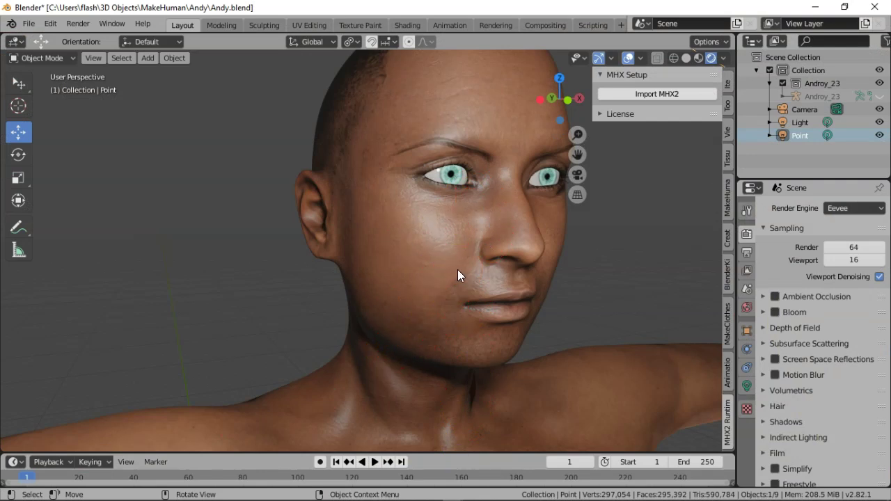
# - Open Blender's add-on preferences and start installing an add-on from a file
pyautogui.moveTo(458, 270); pyautogui.dragTo(264, 359, button='middle')
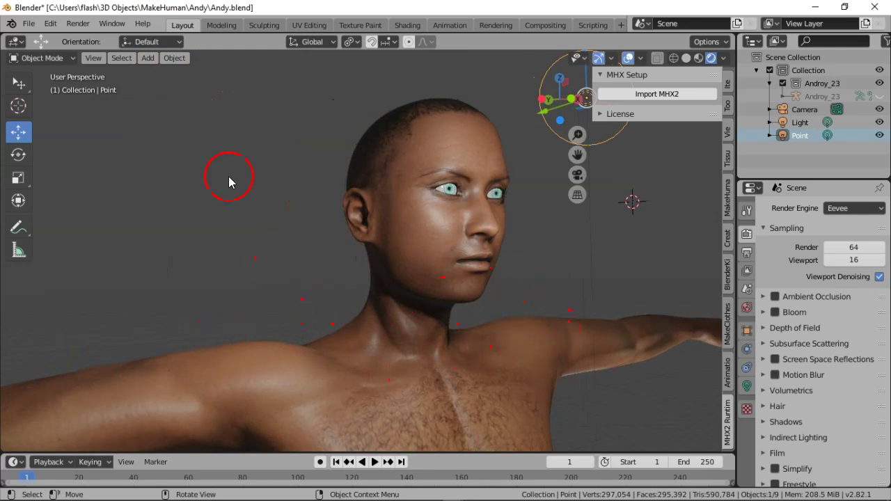
pyautogui.click(51, 24)
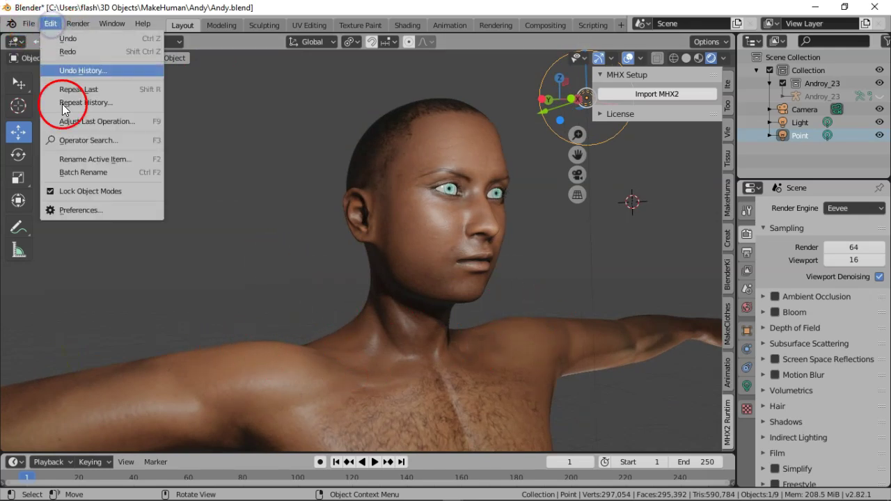
pyautogui.click(80, 209)
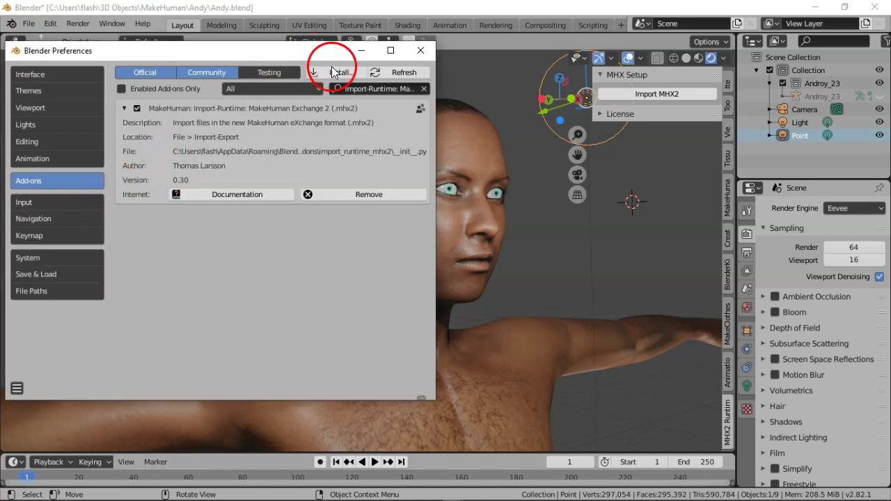
pyautogui.click(338, 73)
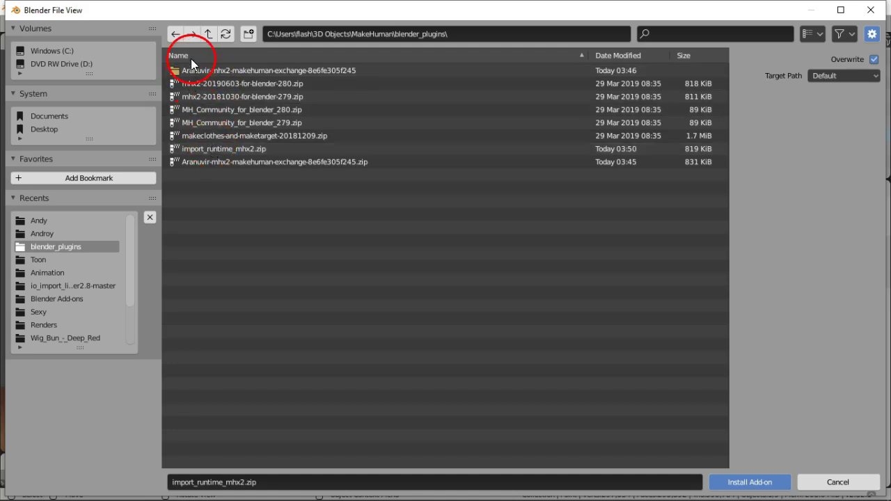
# - Browse to the Blender Add-ons folder inside 3D Objects and select Real Snow.zip as the add-on file
pyautogui.click(208, 35)
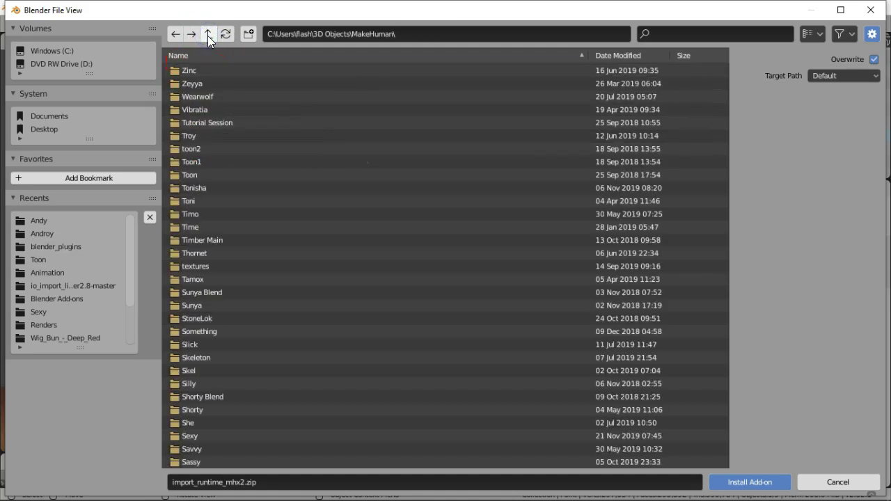
pyautogui.click(208, 35)
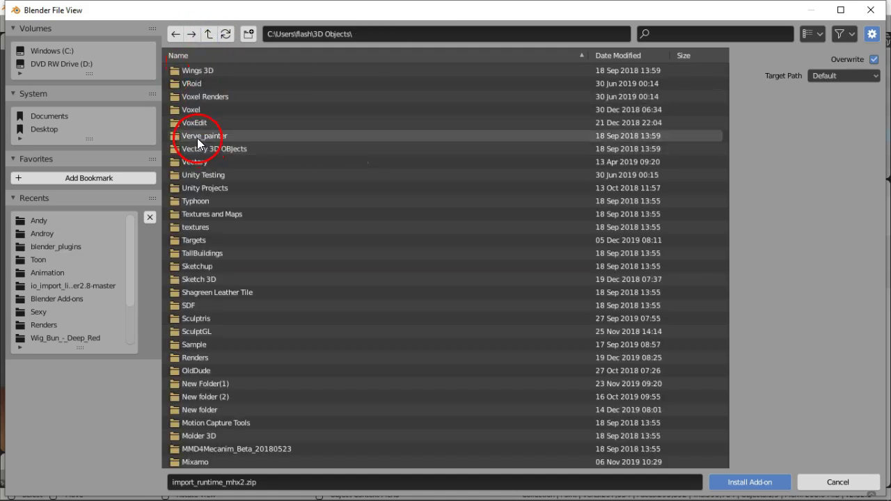
pyautogui.scroll(-10, 202, 137)
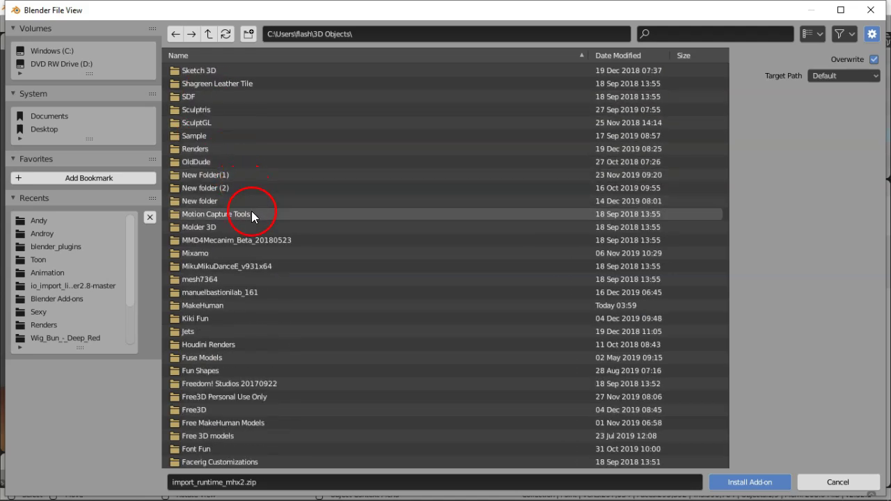
pyautogui.scroll(-10, 218, 214)
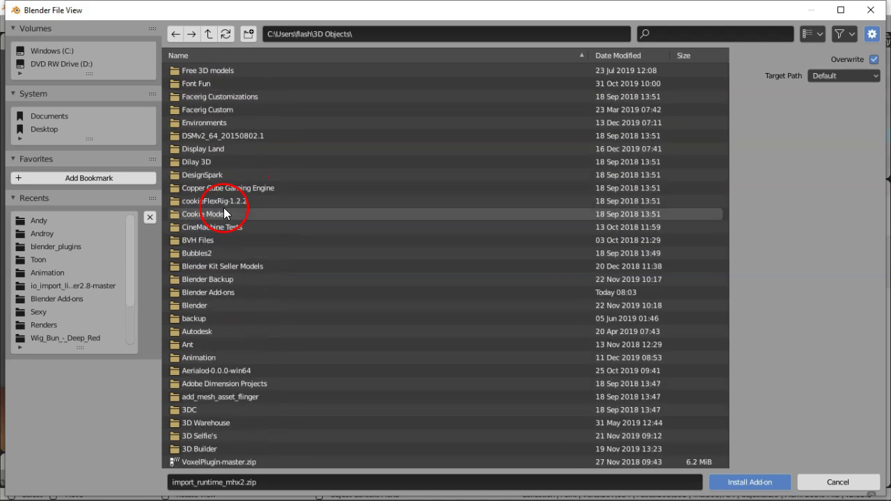
pyautogui.click(246, 292)
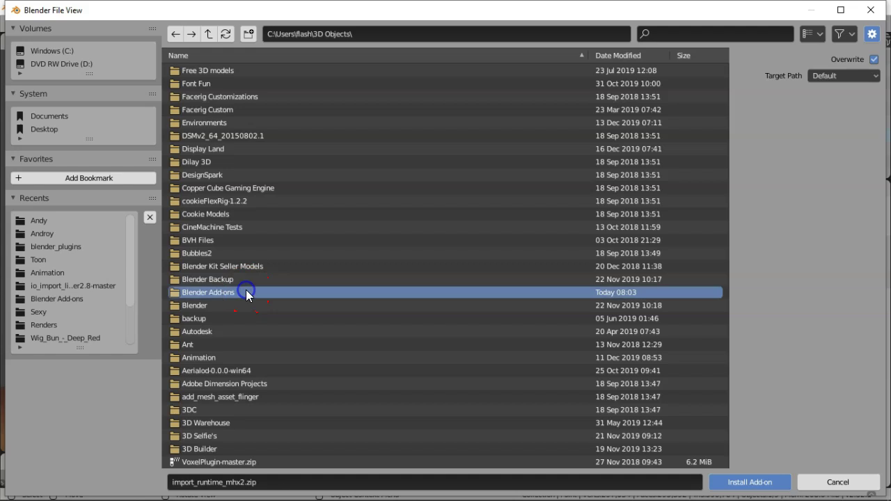
pyautogui.doubleClick(329, 289)
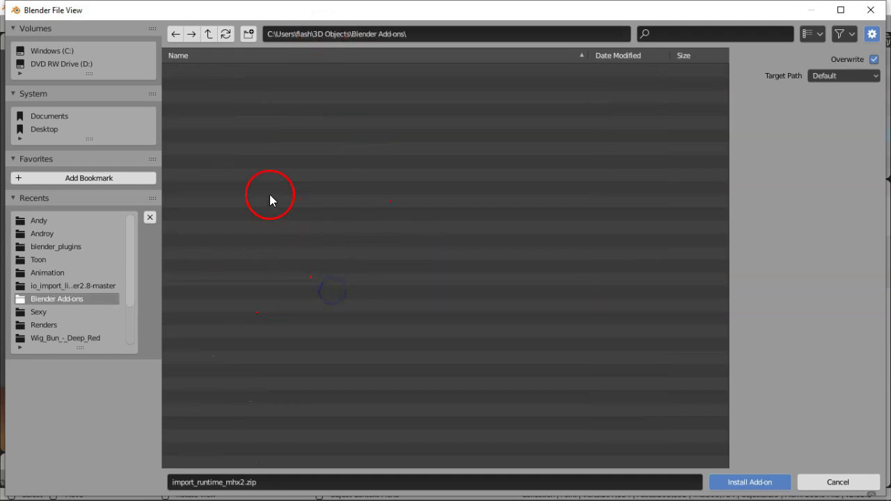
pyautogui.scroll(-5, 237, 205)
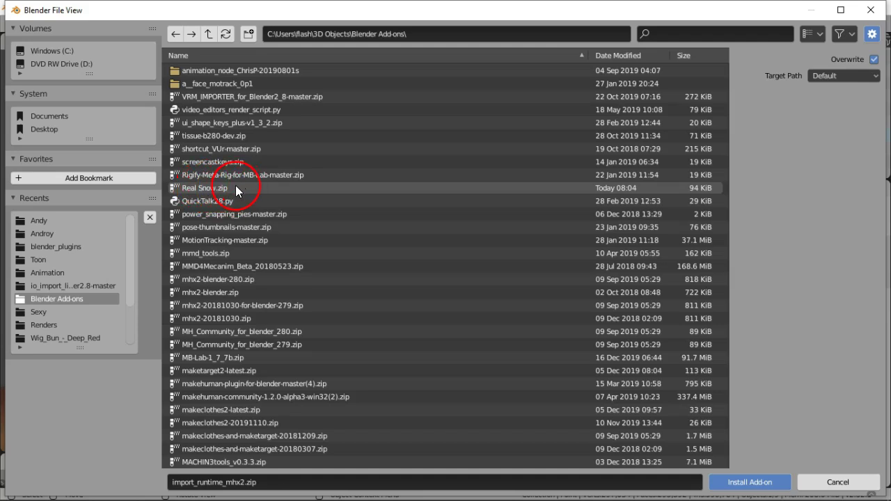
pyautogui.click(234, 187)
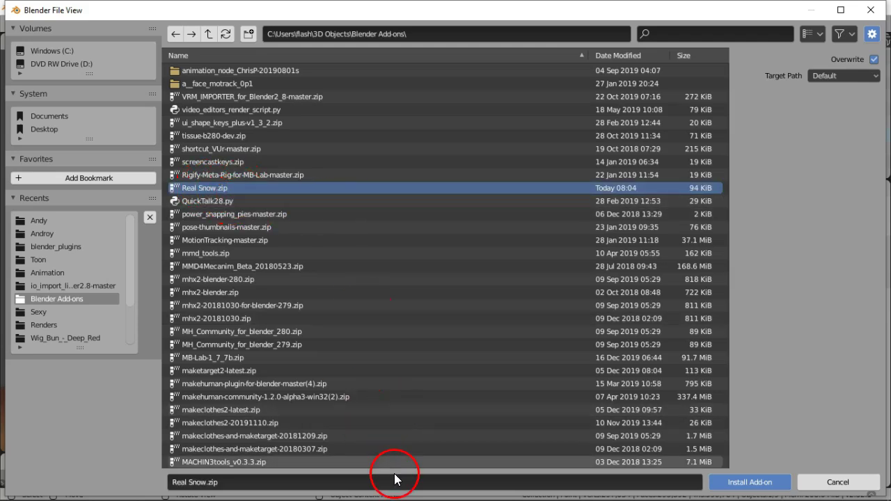
# - Switch to Chrome to check the save folder for the Real Snow download, cancel saving, and return to Blender's file browser
pyautogui.moveTo(410, 499)
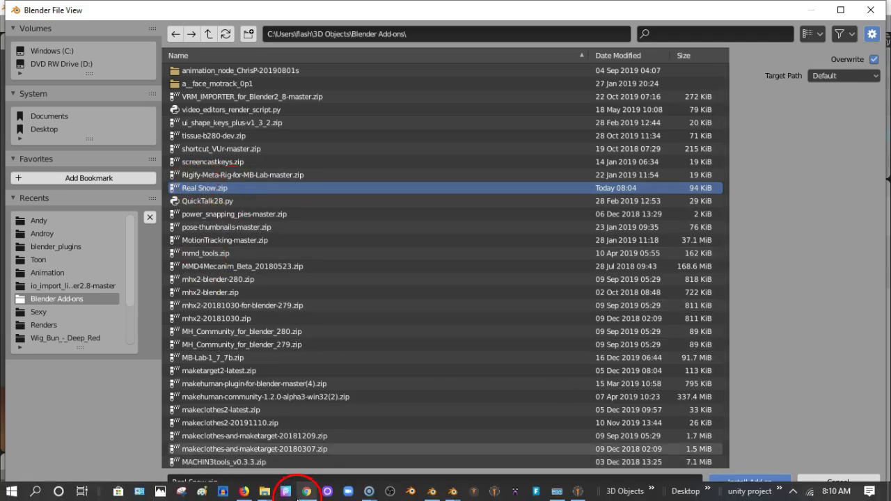
pyautogui.click(306, 491)
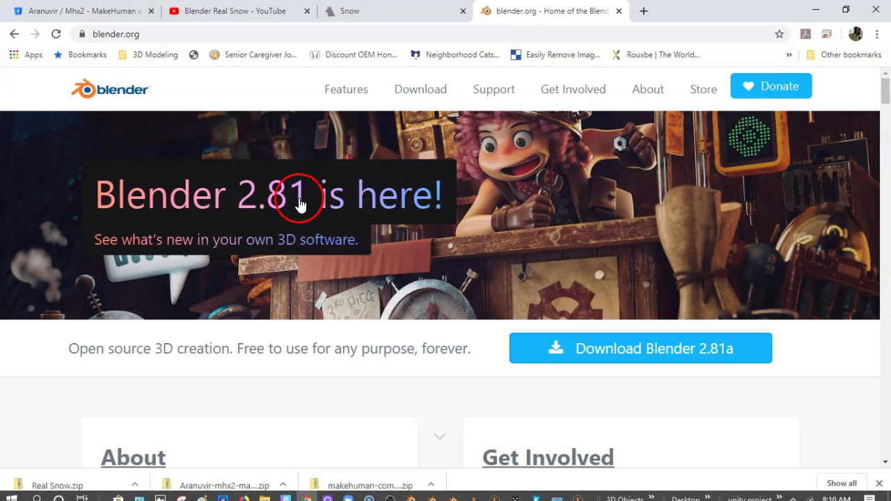
pyautogui.click(369, 10)
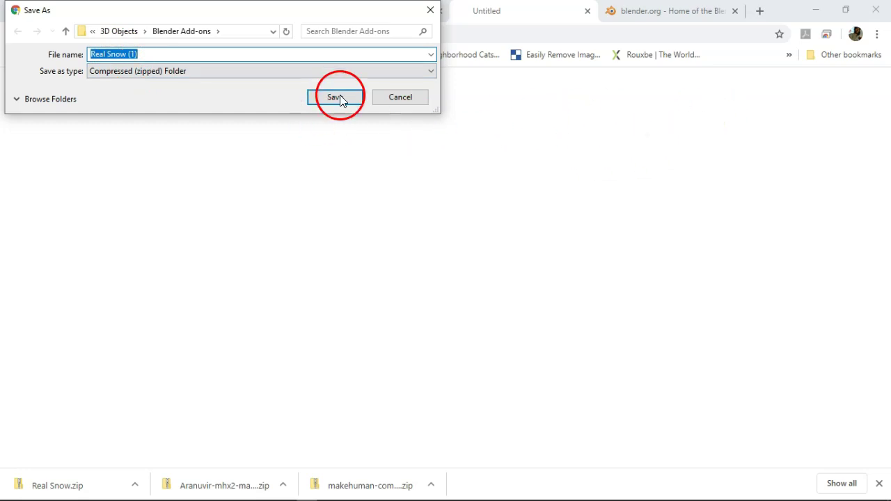
pyautogui.click(409, 97)
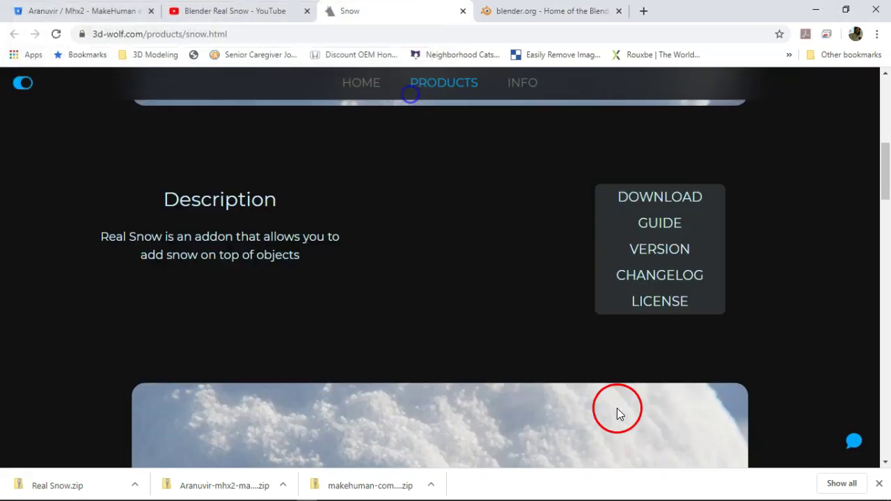
pyautogui.click(454, 492)
pyautogui.click(488, 436)
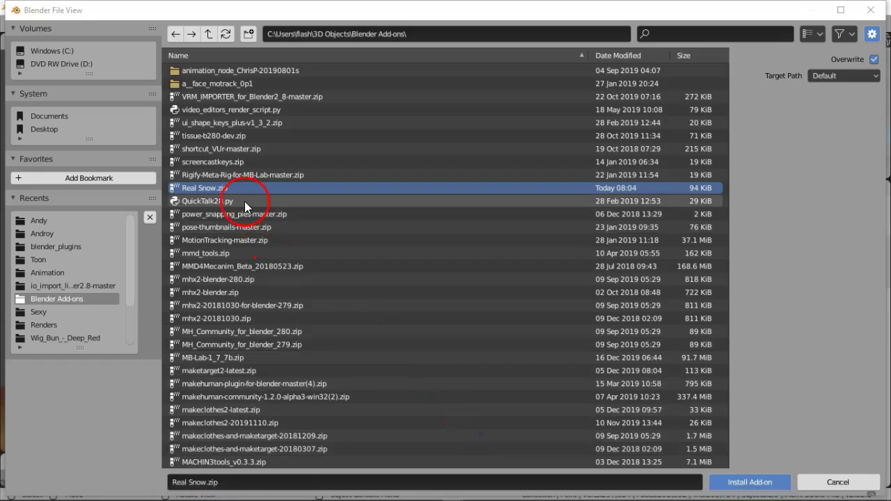
# - Install the add-on from Real Snow.zip and enable Mesh: Real Snow
pyautogui.click(189, 189)
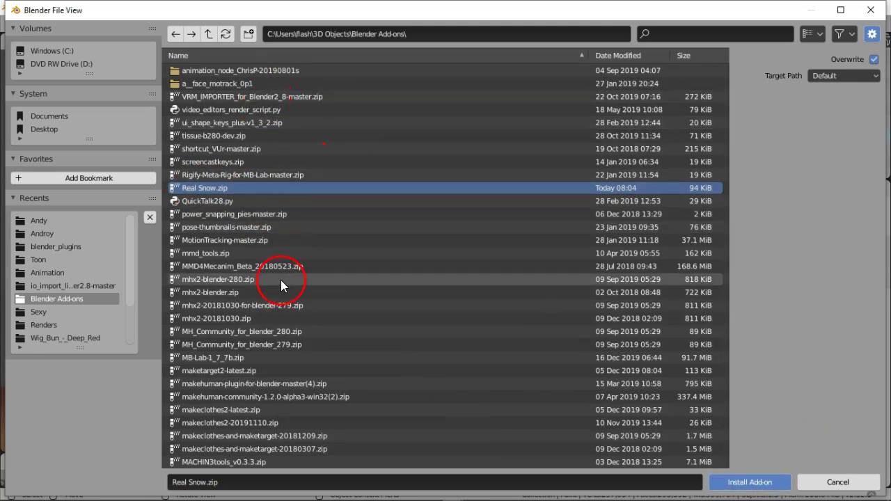
pyautogui.click(745, 483)
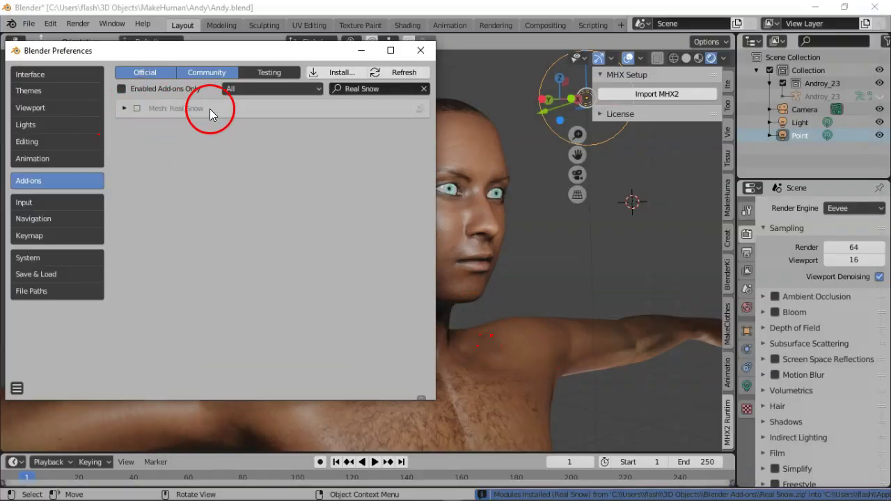
pyautogui.click(135, 109)
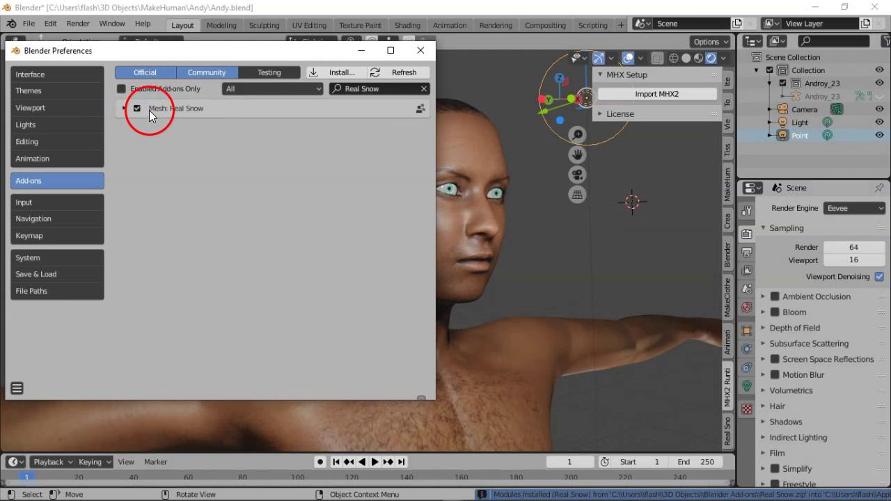
# - Check the Real Snow add-on's details, minimize the preferences window and bring up its Snow settings in the viewport
pyautogui.click(125, 109)
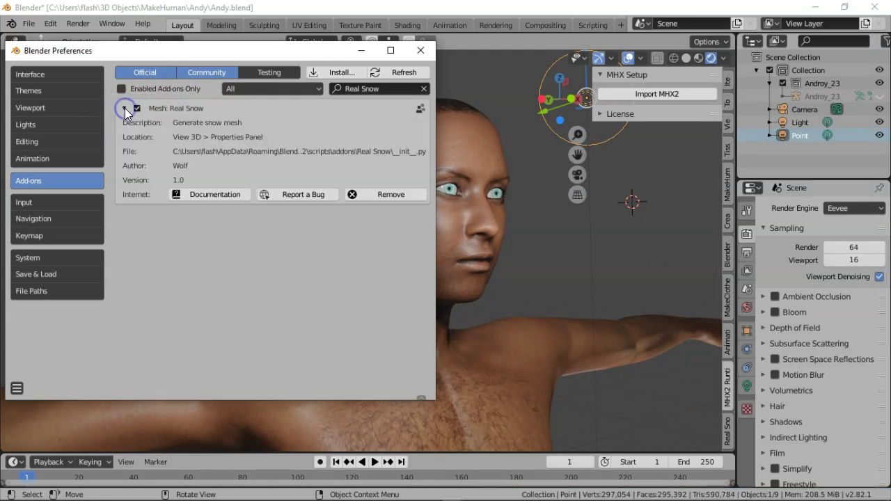
pyautogui.click(124, 108)
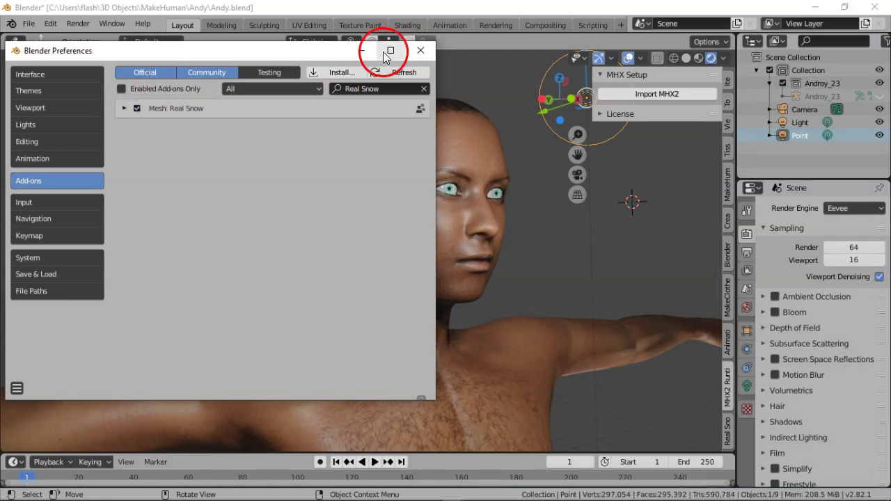
pyautogui.click(360, 51)
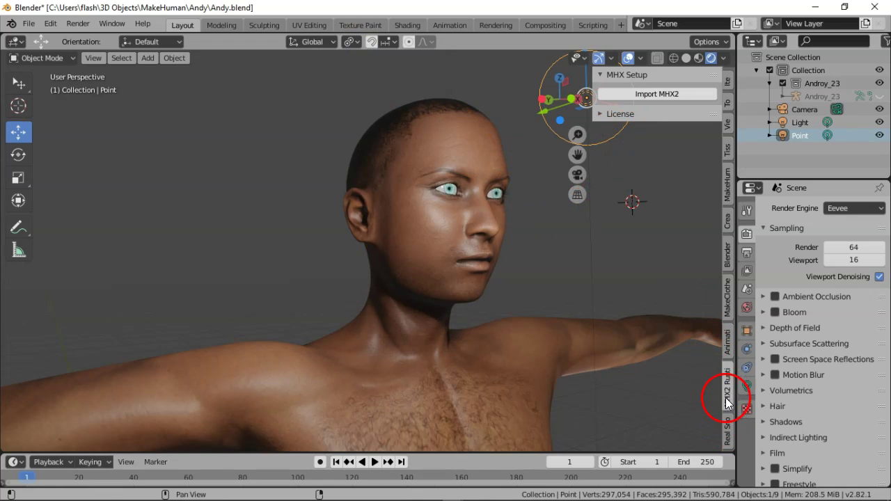
pyautogui.click(727, 428)
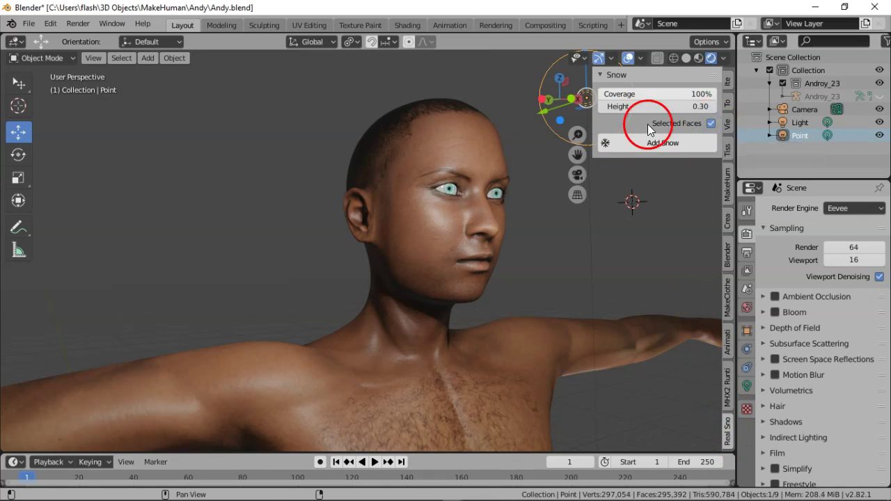
# - Select the human body mesh in Object Mode, enter Edit Mode and box-select vertices on top of both shoulders
pyautogui.click(54, 59)
pyautogui.click(46, 73)
pyautogui.click(408, 199)
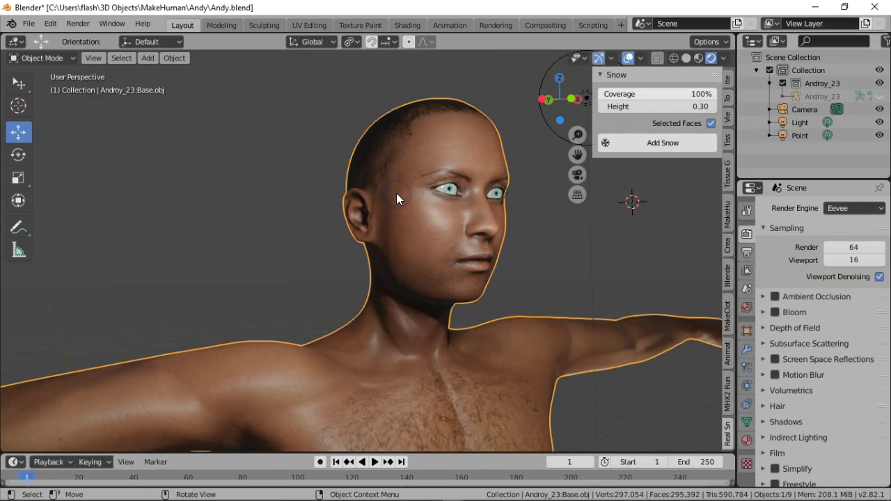
pyautogui.click(43, 58)
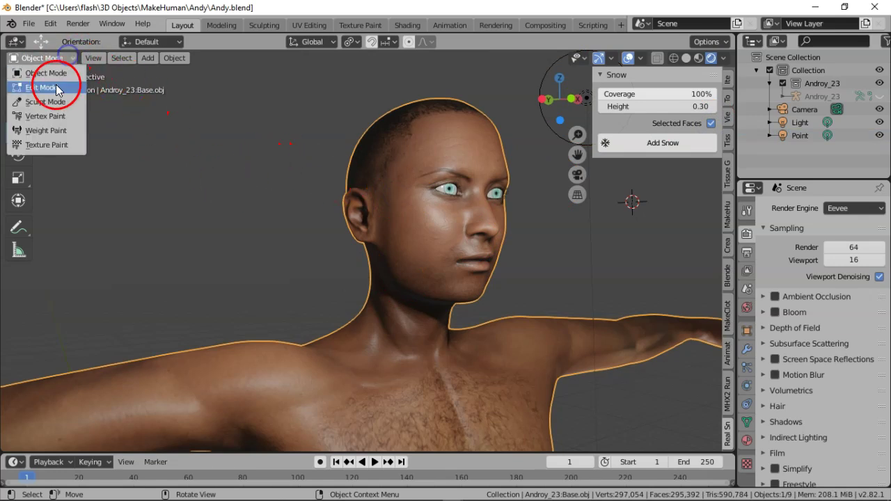
pyautogui.click(56, 90)
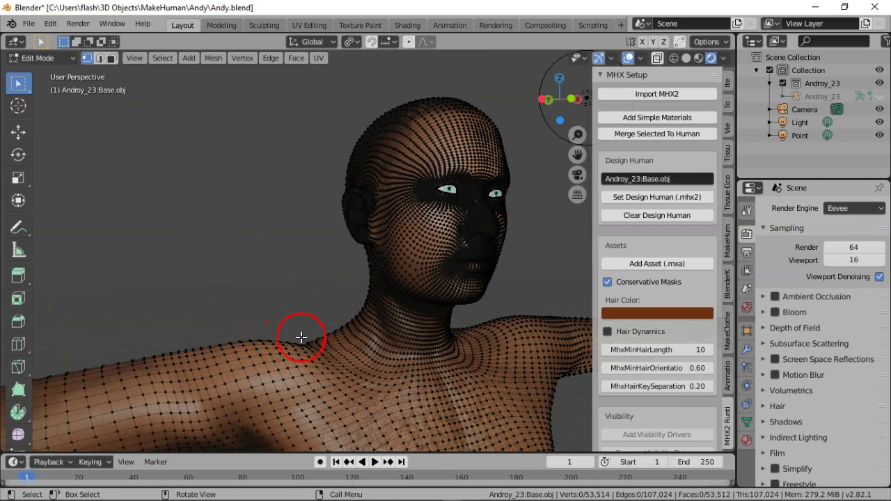
pyautogui.moveTo(300, 335); pyautogui.dragTo(124, 388)
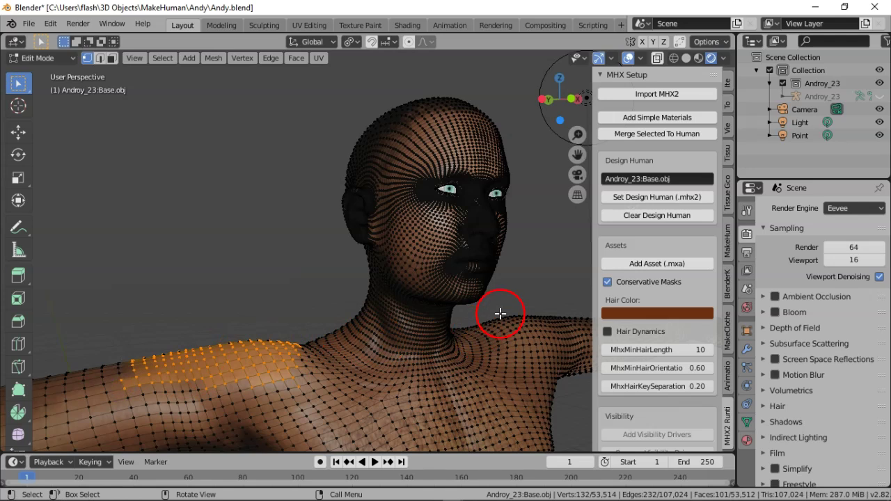
pyautogui.moveTo(491, 309); pyautogui.dragTo(583, 338)
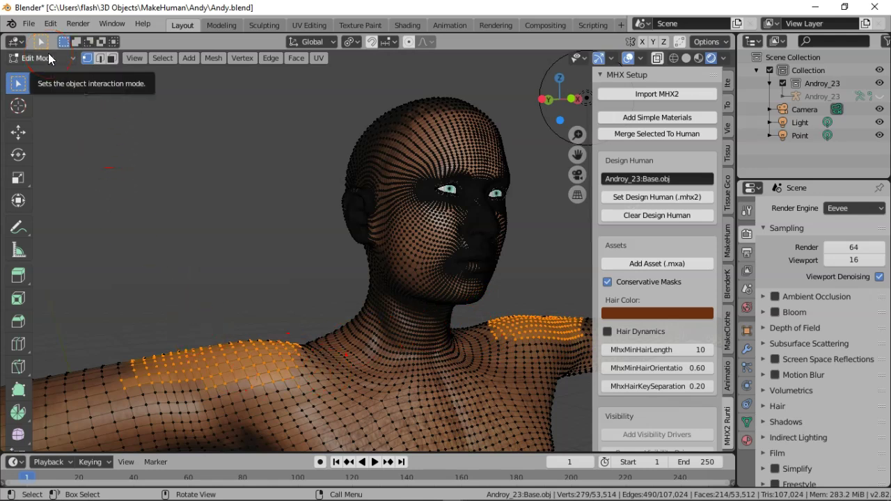
# - Return to Object Mode and add snow to the selected shoulder faces with 100% coverage and 0.30 height
pyautogui.click(44, 57)
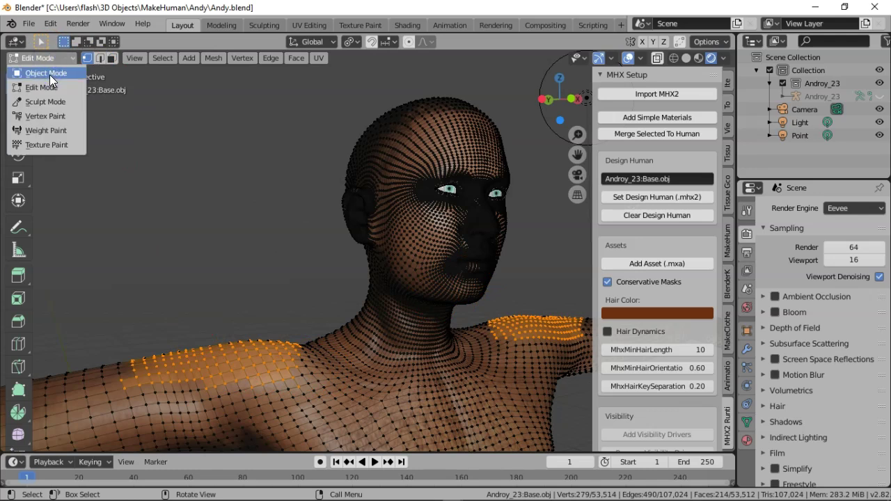
pyautogui.click(52, 74)
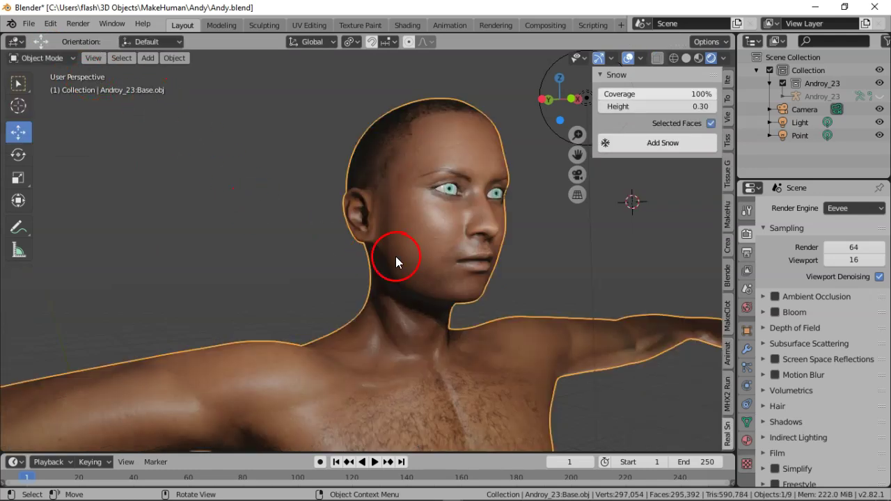
pyautogui.click(668, 143)
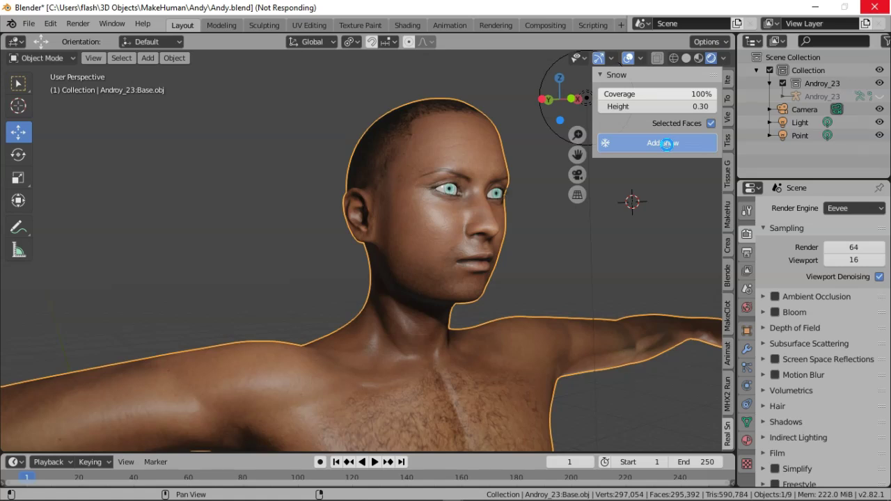
pyautogui.click(663, 145)
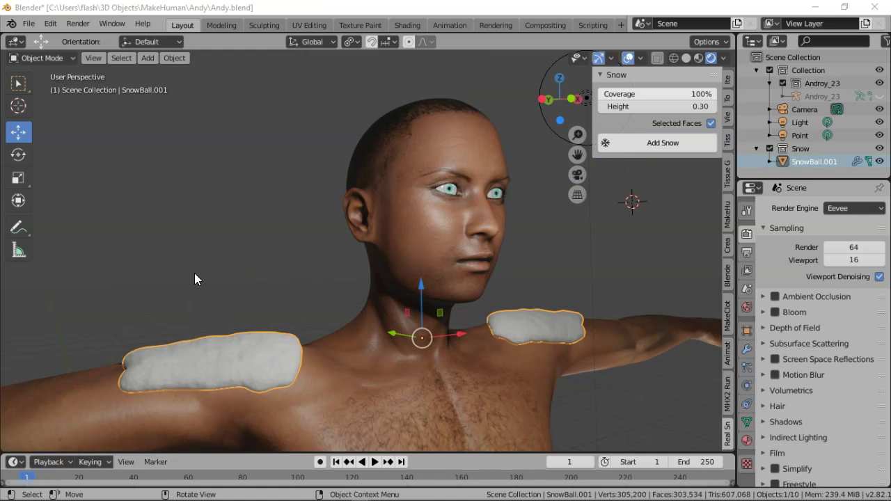
# - Deselect the snow and examine its shape and sparkle on both shoulders from the side, from behind and close up
pyautogui.moveTo(189, 284); pyautogui.dragTo(235, 272, button='middle')
pyautogui.scroll(3, 222, 275)
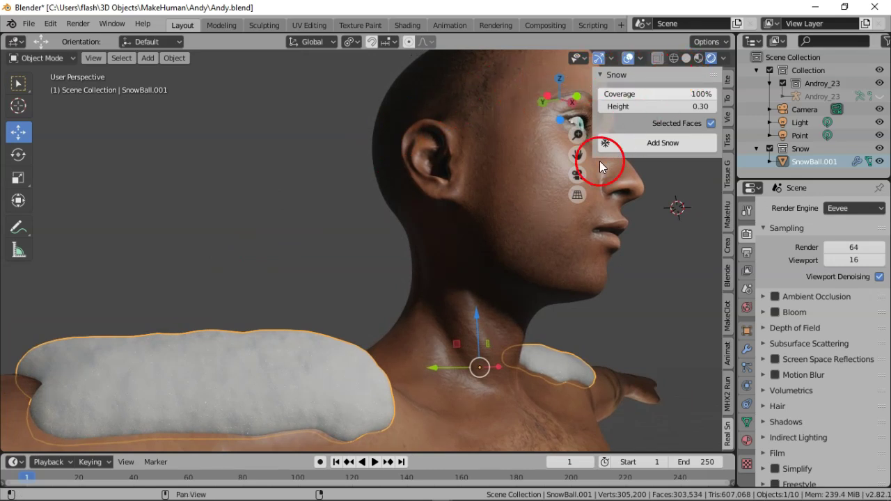
pyautogui.click(357, 256)
pyautogui.moveTo(358, 260); pyautogui.dragTo(127, 306, button='middle')
pyautogui.scroll(3, 128, 307)
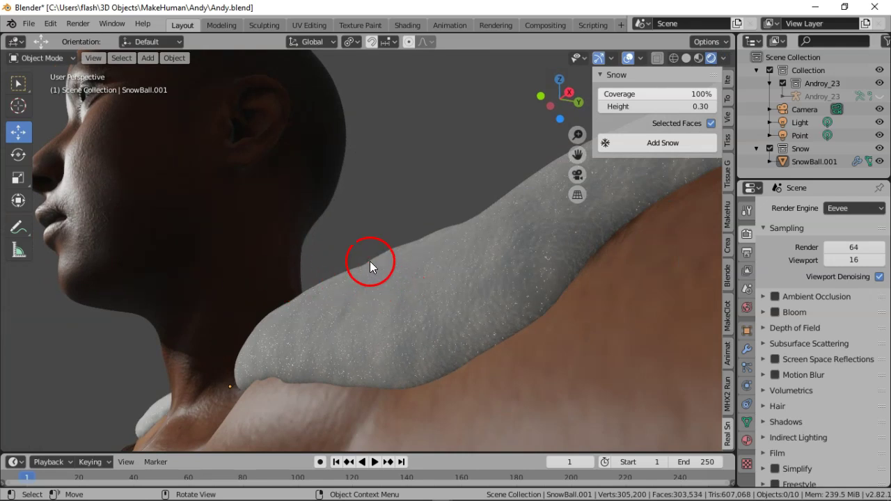
pyautogui.scroll(-5, 351, 204)
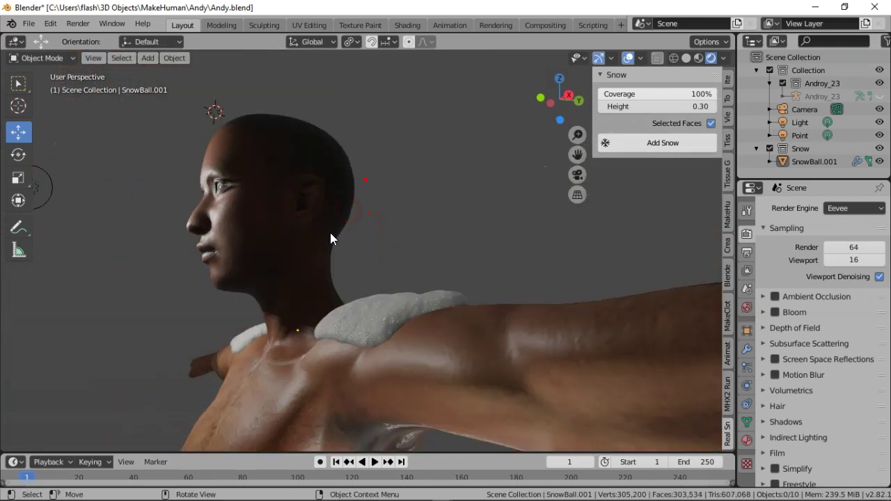
pyautogui.moveTo(332, 239); pyautogui.dragTo(438, 295, button='middle')
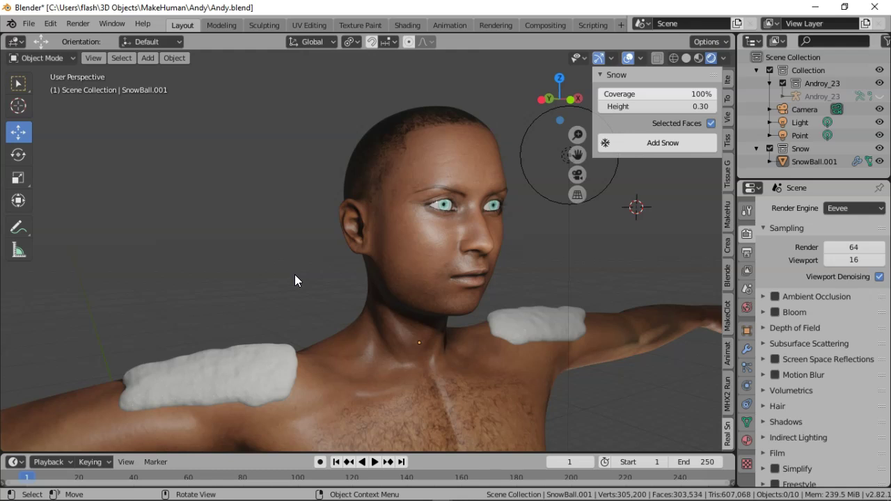
pyautogui.moveTo(295, 281); pyautogui.dragTo(356, 244, button='middle')
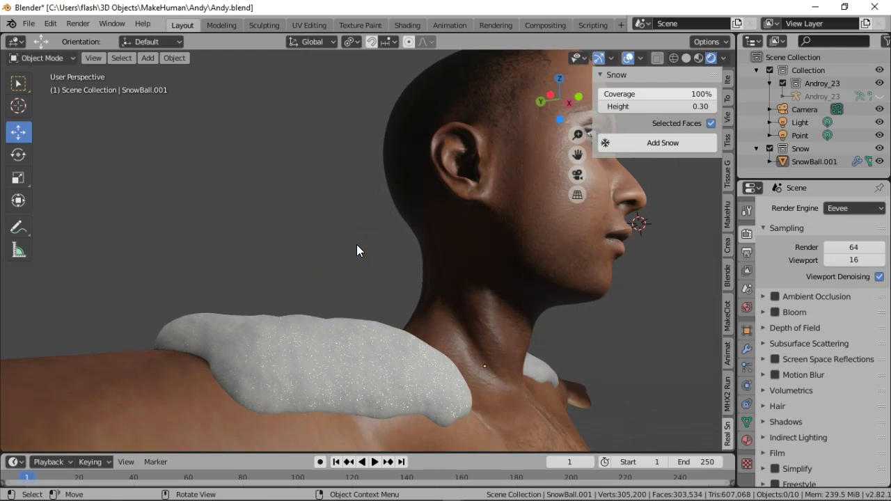
pyautogui.moveTo(356, 245); pyautogui.dragTo(361, 243, button='middle')
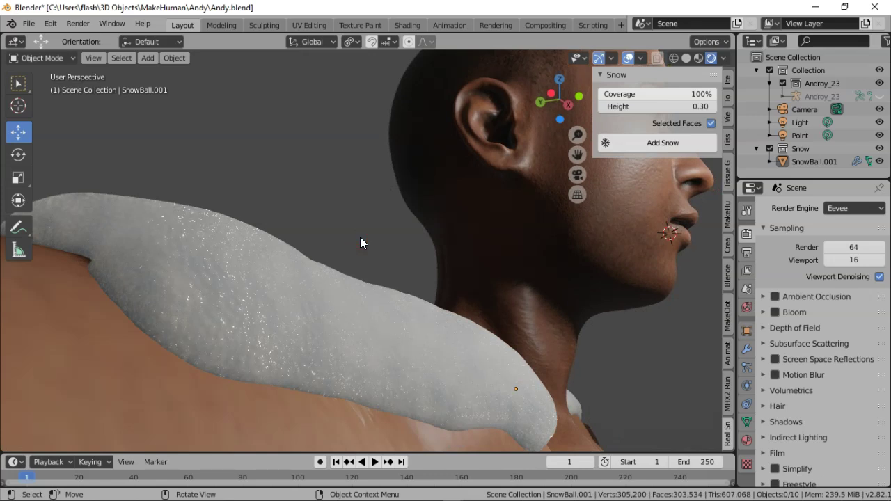
pyautogui.moveTo(360, 242); pyautogui.dragTo(356, 362, button='middle')
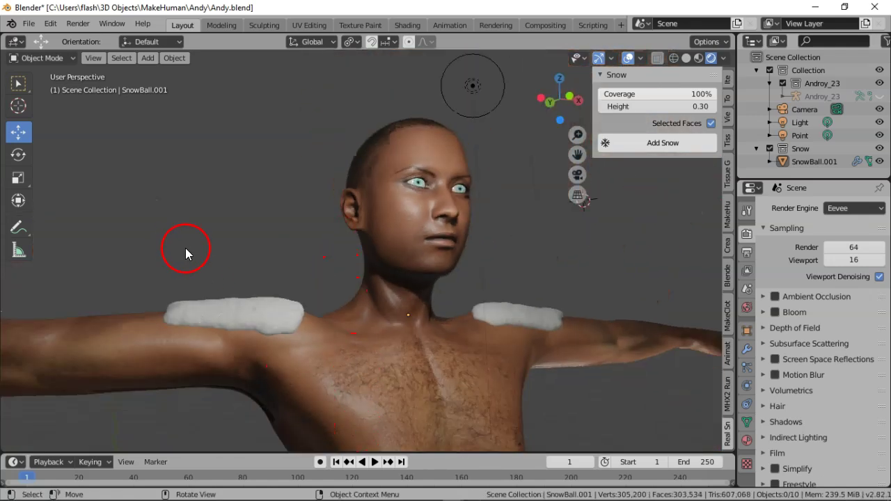
# - Switch to Chrome and search YouTube for "BLENDER REAL SNOW"
pyautogui.click(306, 492)
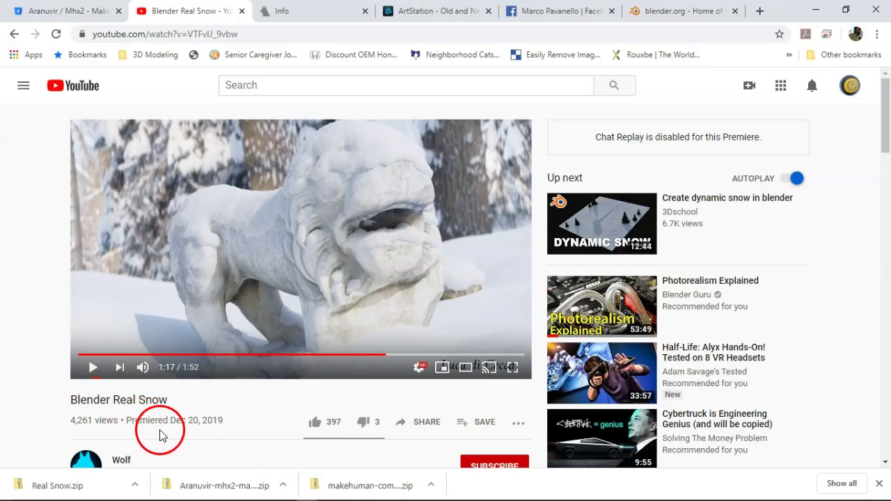
pyautogui.scroll(-1, 142, 421)
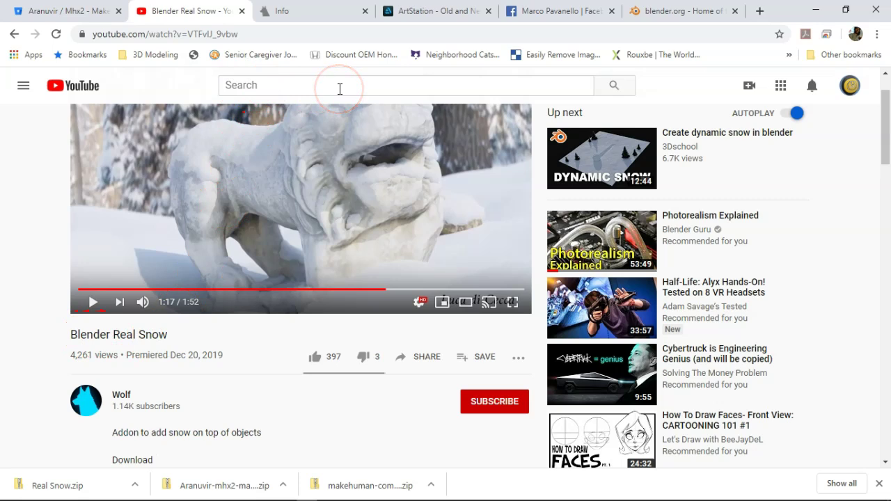
pyautogui.click(302, 86)
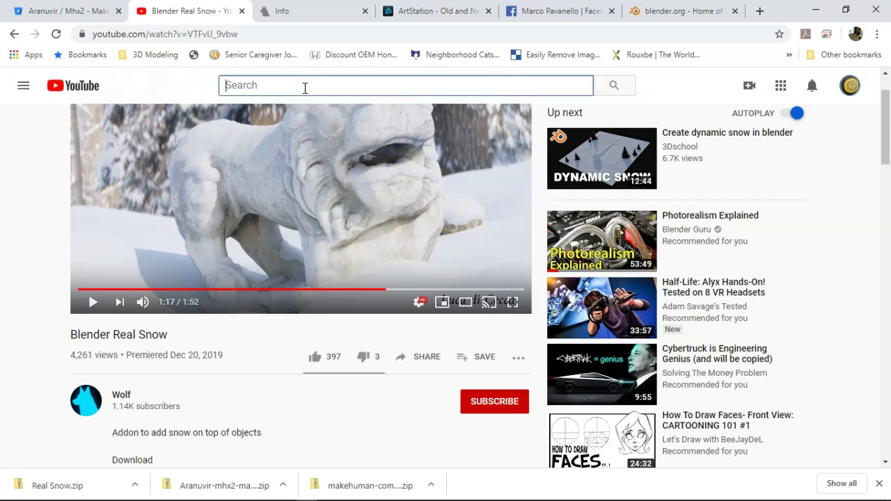
pyautogui.write('BLENDER ')
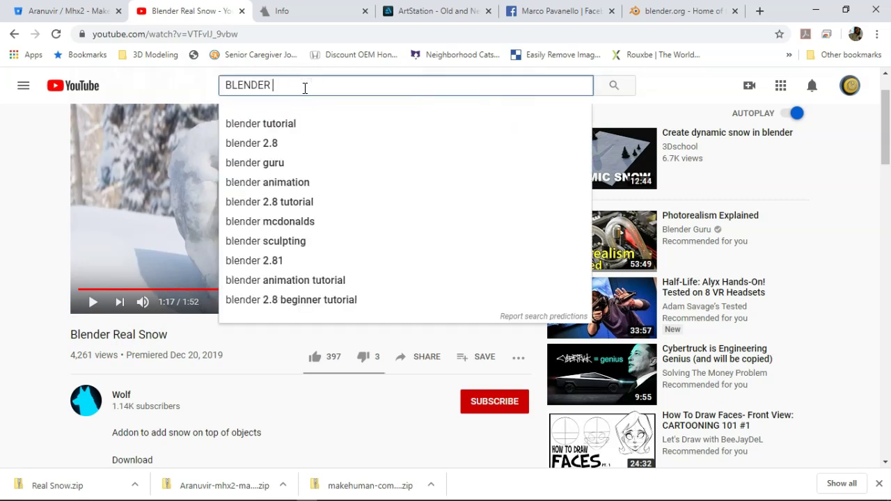
pyautogui.write('REAL SNOW')
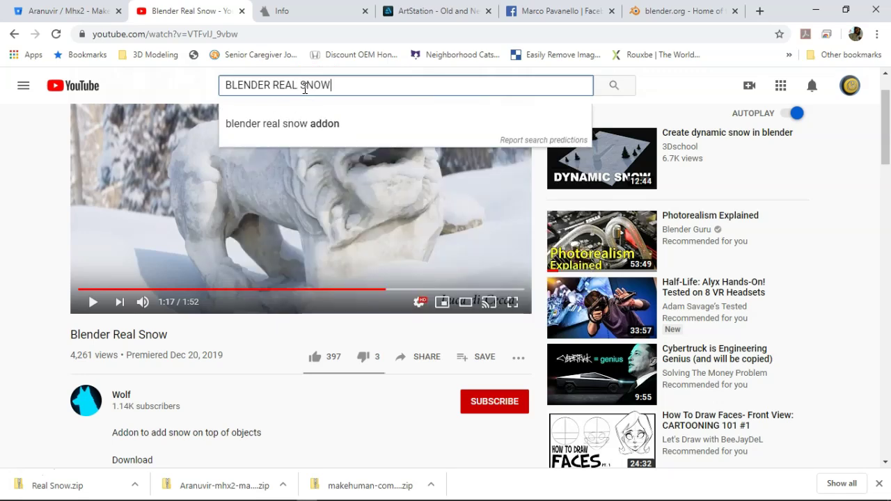
pyautogui.press('Return')
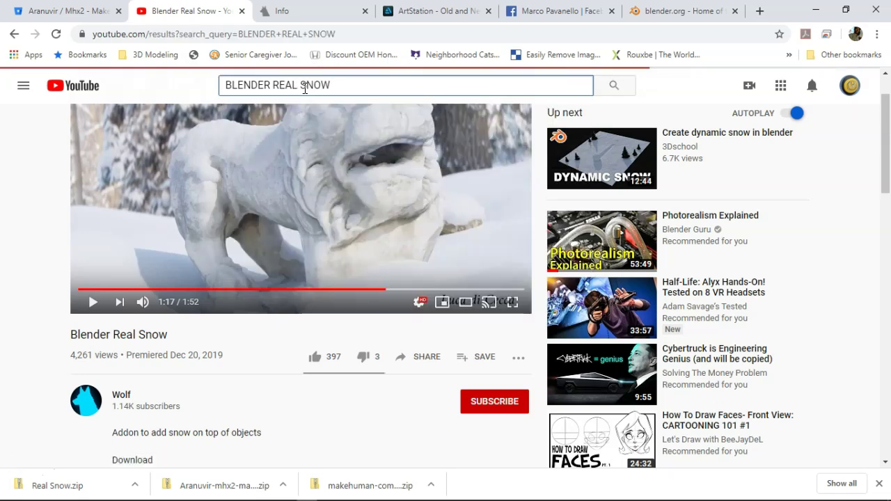
pyautogui.click(247, 165)
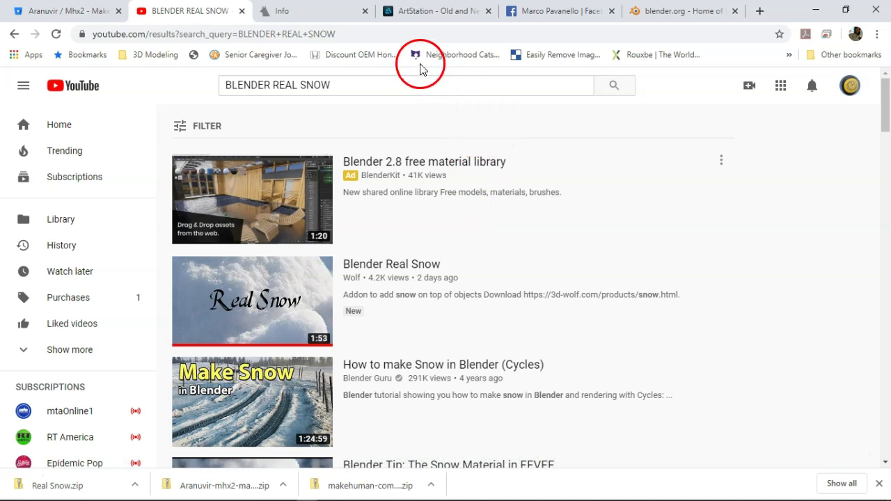
# - View the ArtStation and Facebook pages of the two 3D-Wolf members, including the work and skills details on Facebook
pyautogui.click(429, 12)
pyautogui.click(75, 180)
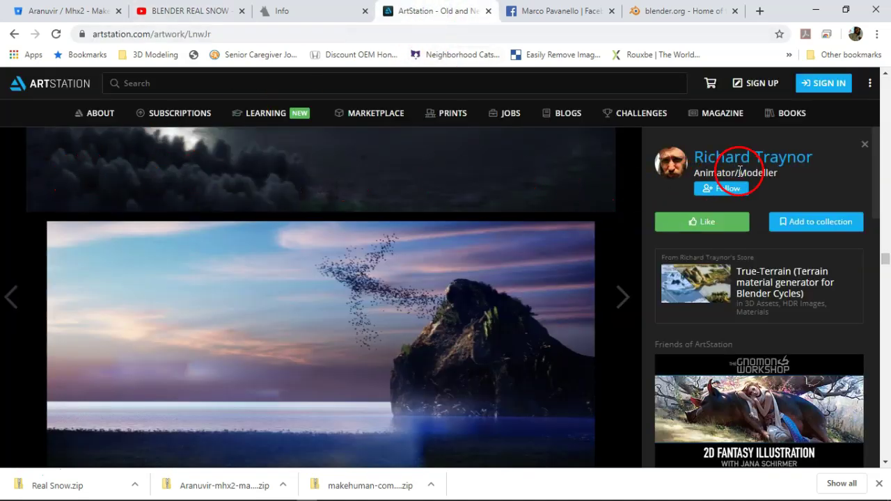
pyautogui.moveTo(709, 170)
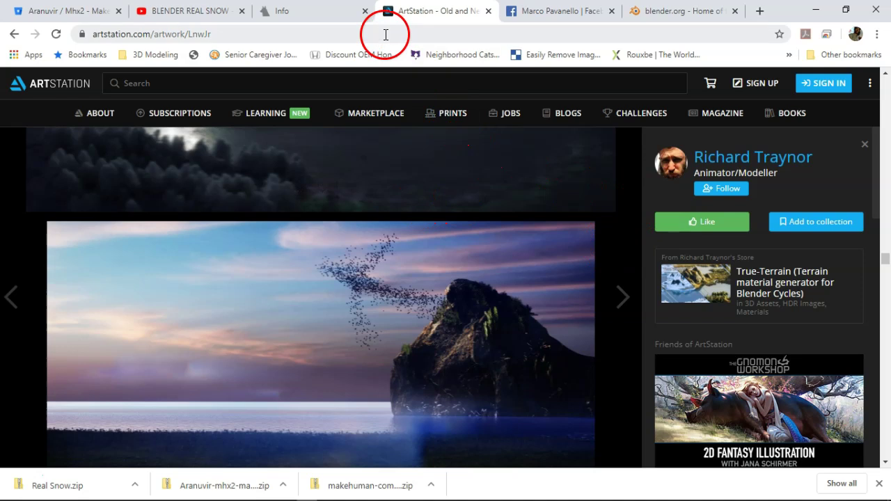
pyautogui.click(308, 13)
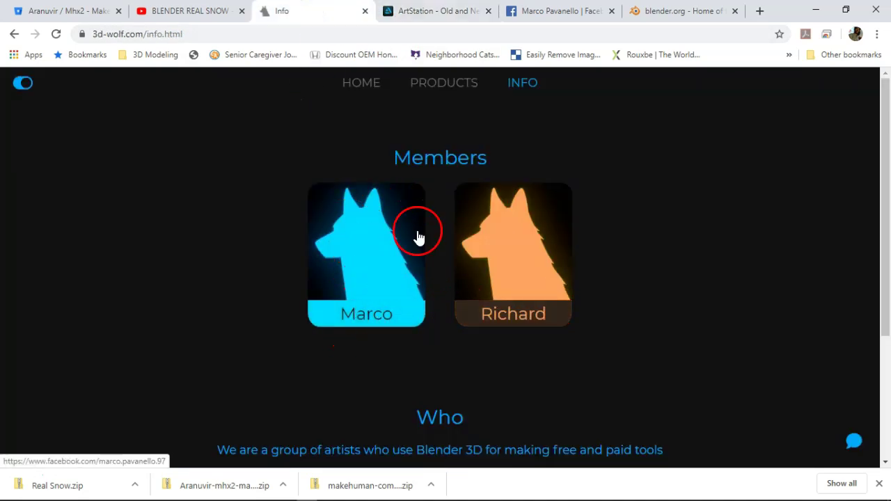
pyautogui.click(553, 12)
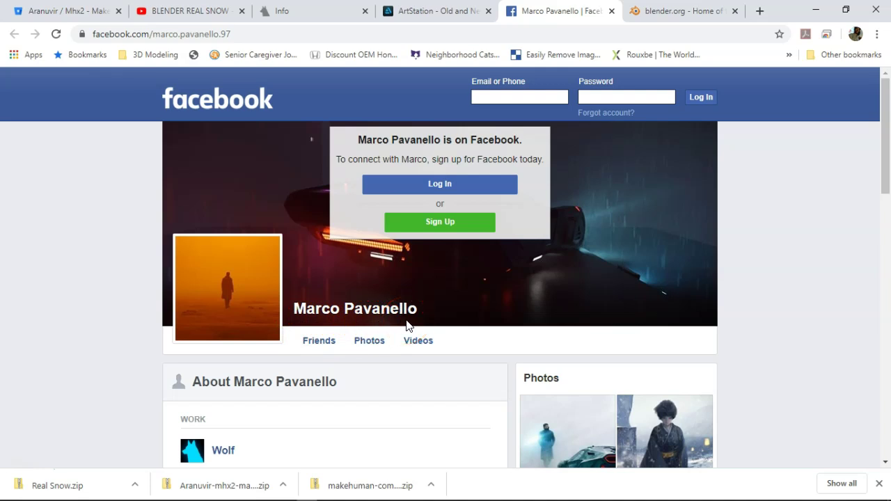
pyautogui.scroll(-2, 407, 326)
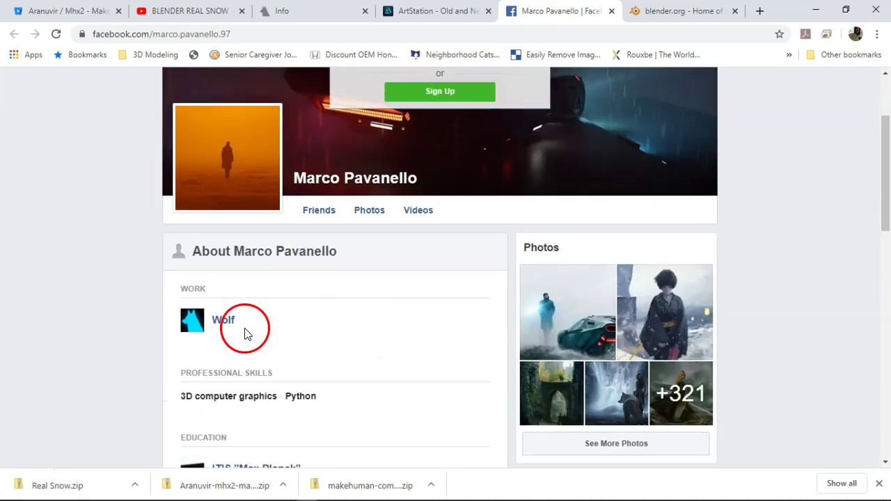
# - Return to the 3D-Wolf Info page, read its Who section and look over the site's product categories
pyautogui.click(316, 12)
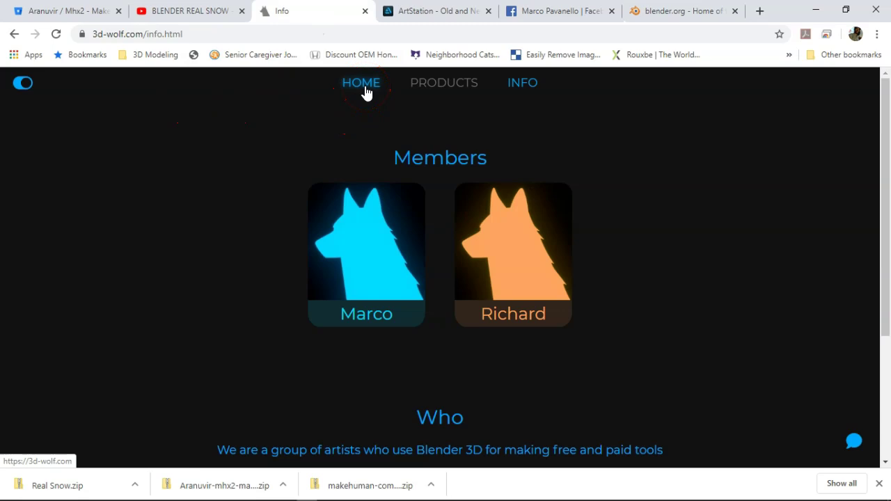
pyautogui.click(378, 193)
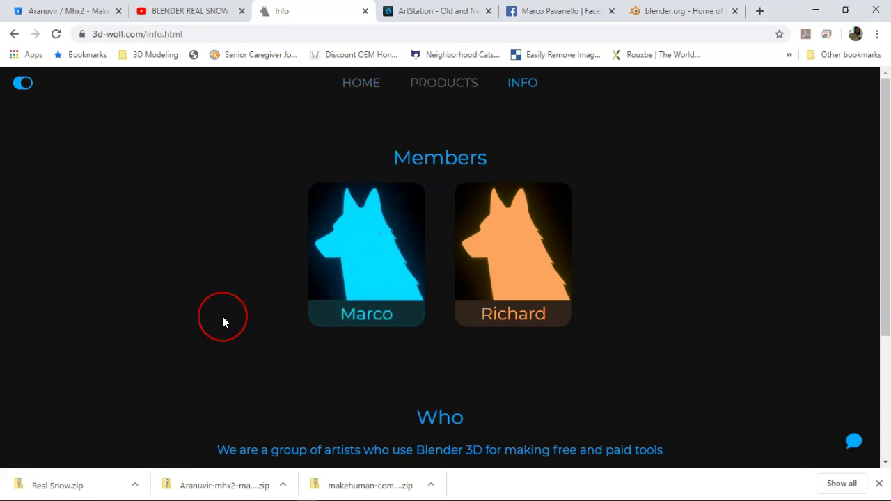
pyautogui.scroll(-2, 222, 322)
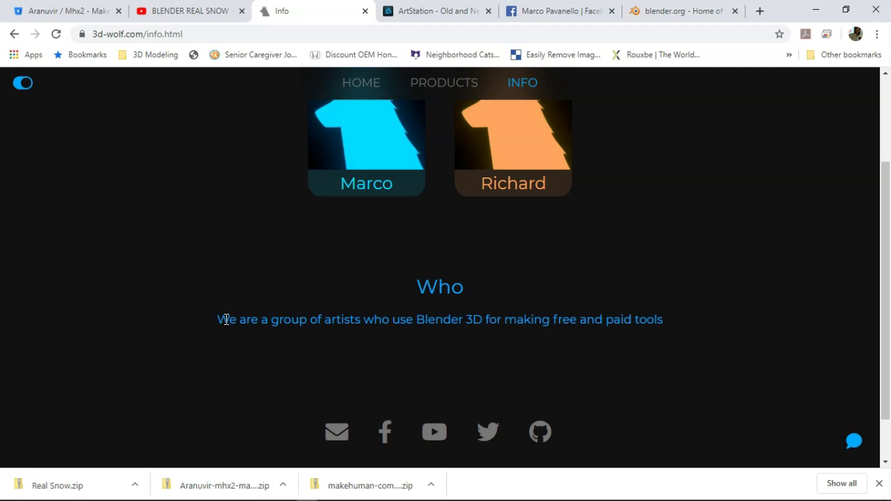
pyautogui.scroll(2, 226, 319)
pyautogui.moveTo(355, 80)
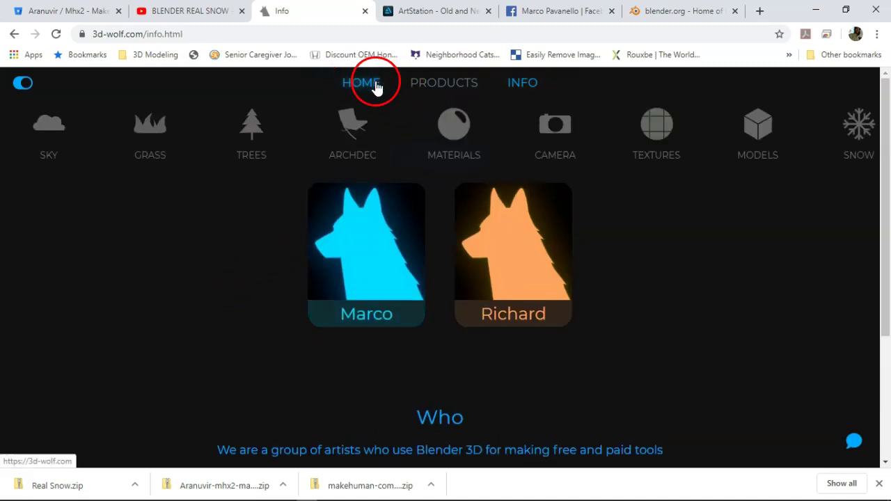
pyautogui.click(441, 83)
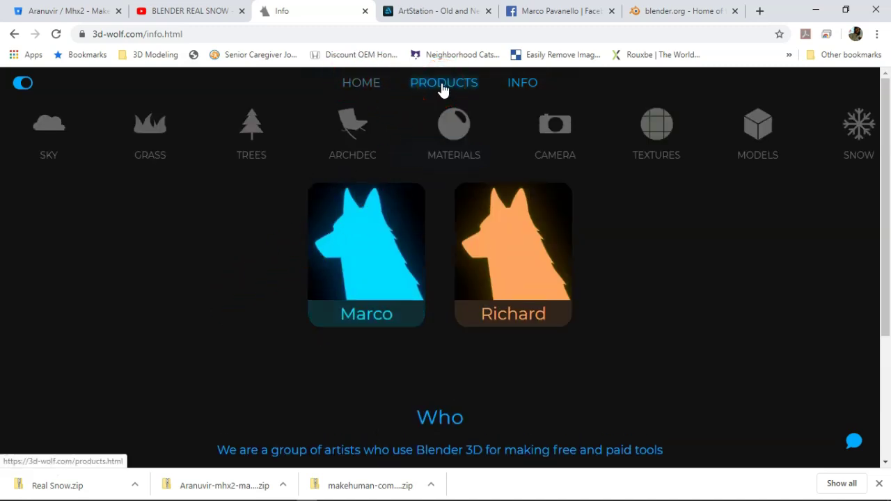